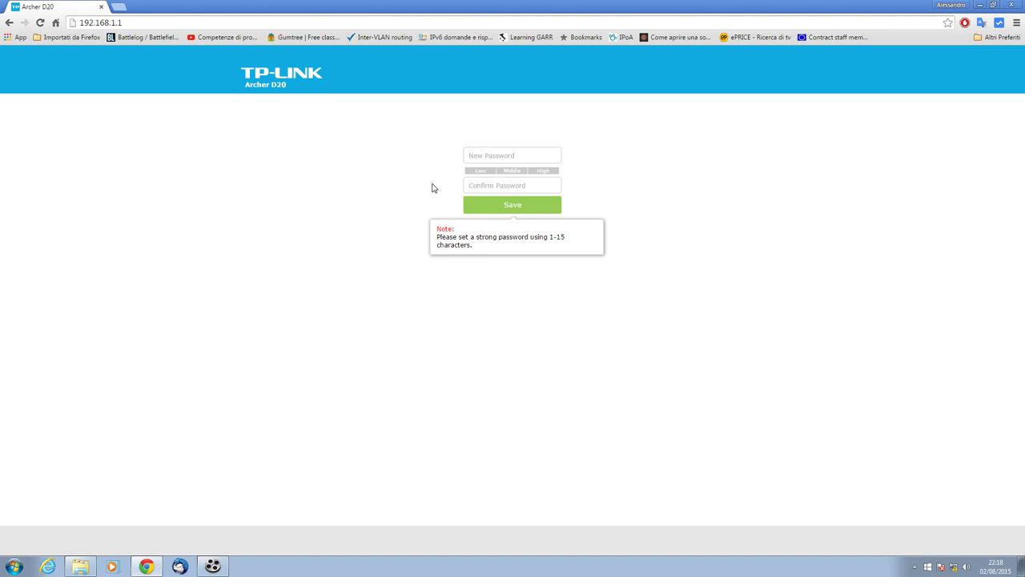
# Enter and confirm a new admin password, save it, and log in with it
pyautogui.click(476, 157)
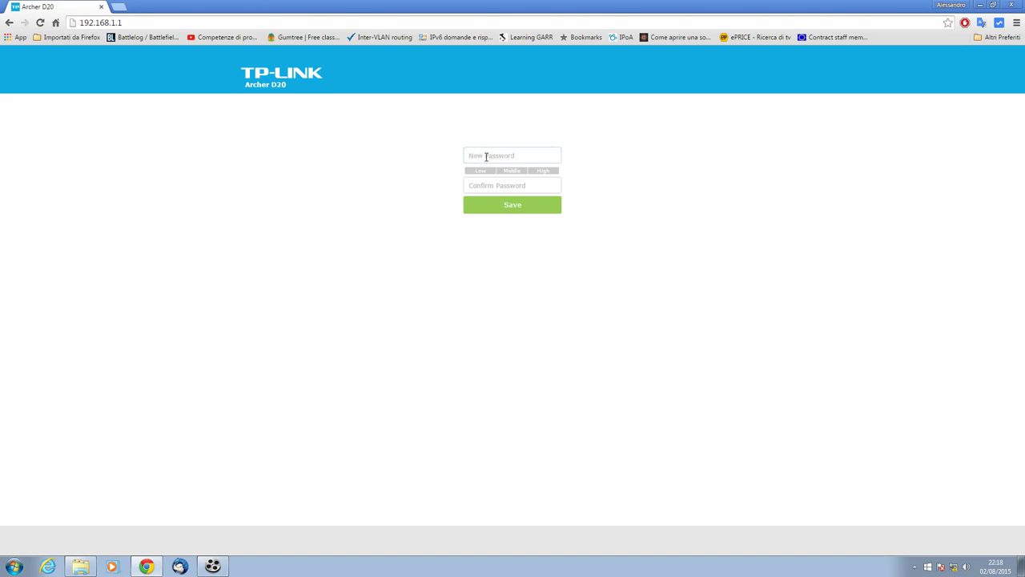
pyautogui.click(485, 158)
pyautogui.write('ad')
pyautogui.press('Tab')
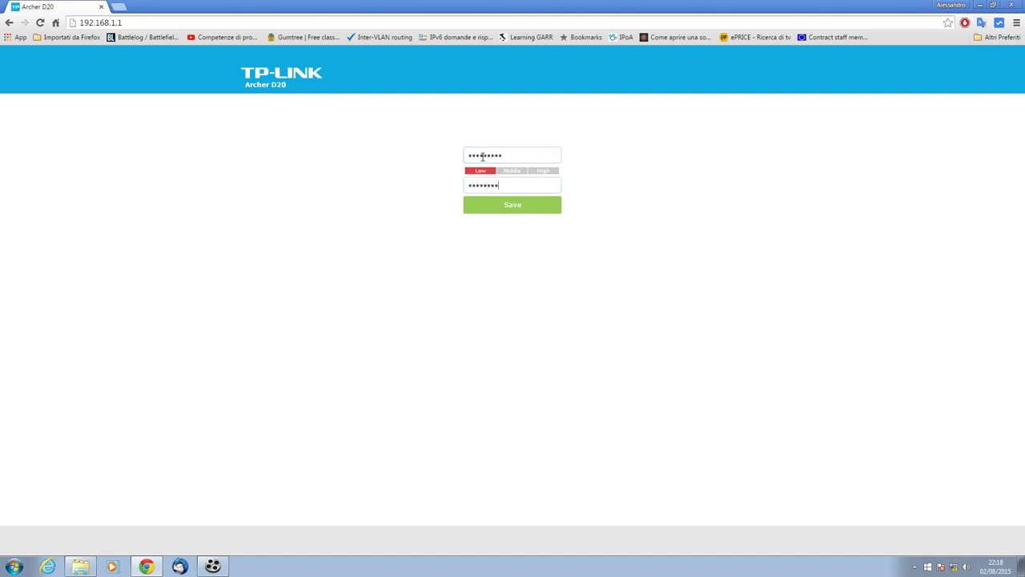
pyautogui.click(513, 205)
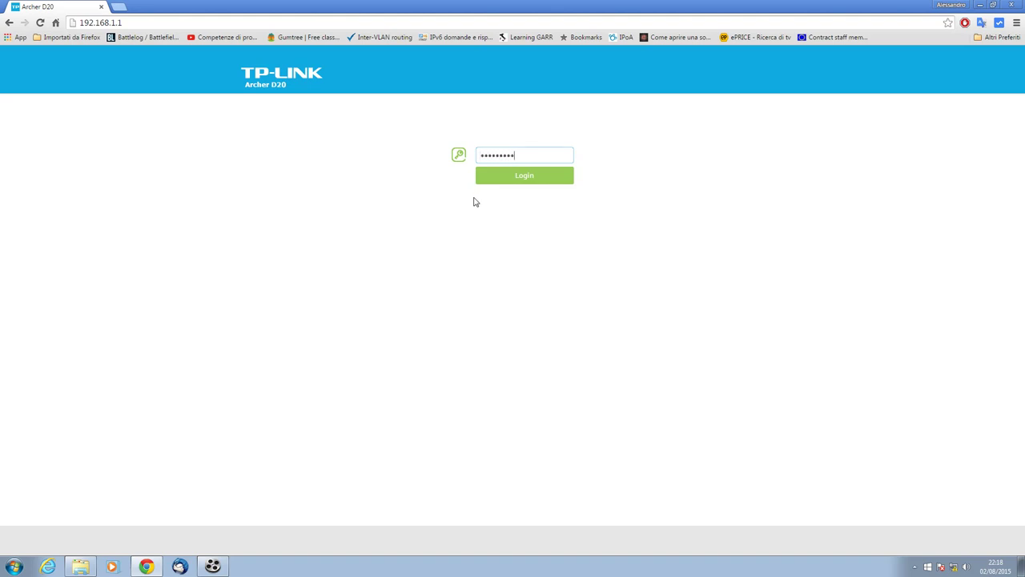
pyautogui.click(506, 184)
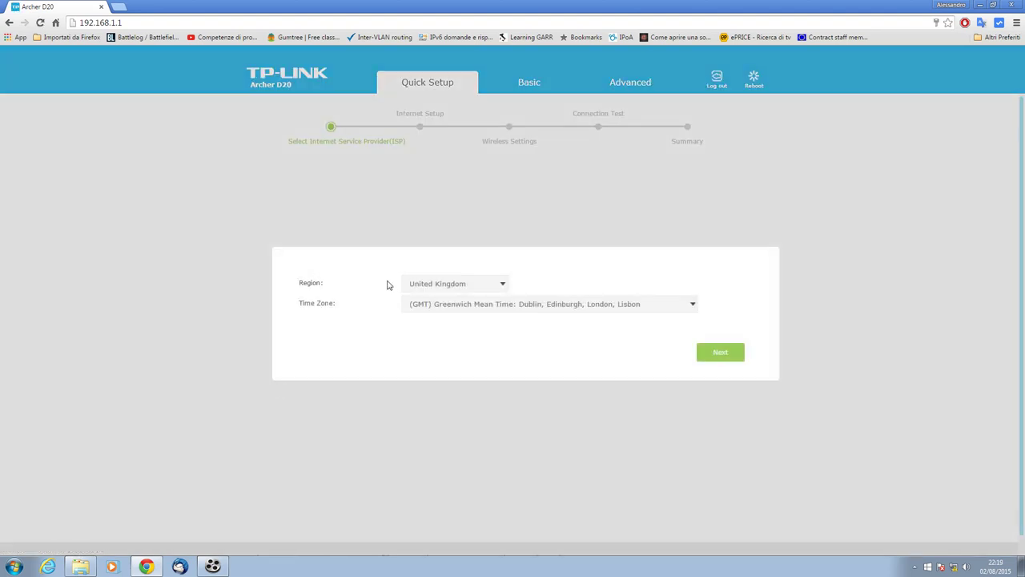
# Set Region to Italy and Time Zone to GMT+01:00 Amsterdam, Berlin, Rome, then continue
pyautogui.click(439, 286)
pyautogui.write('IT')
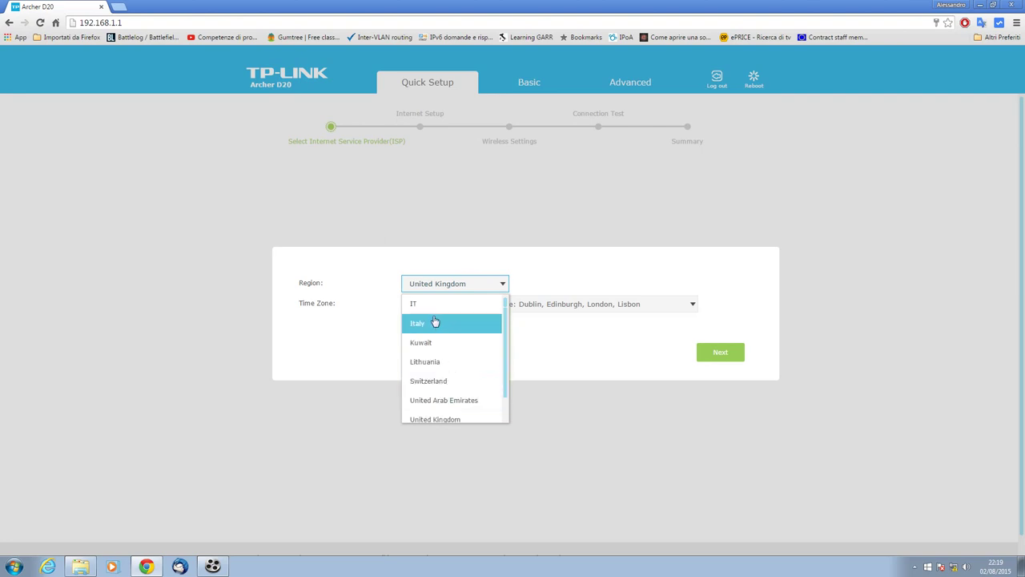
pyautogui.click(435, 323)
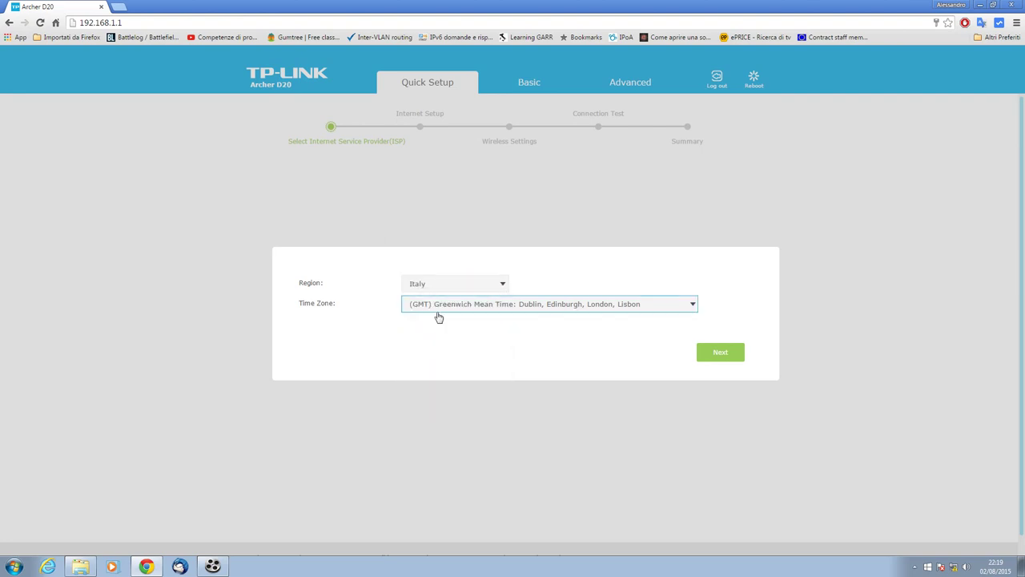
pyautogui.click(449, 312)
pyautogui.scroll(-8, 453, 401)
pyautogui.scroll(5, 453, 400)
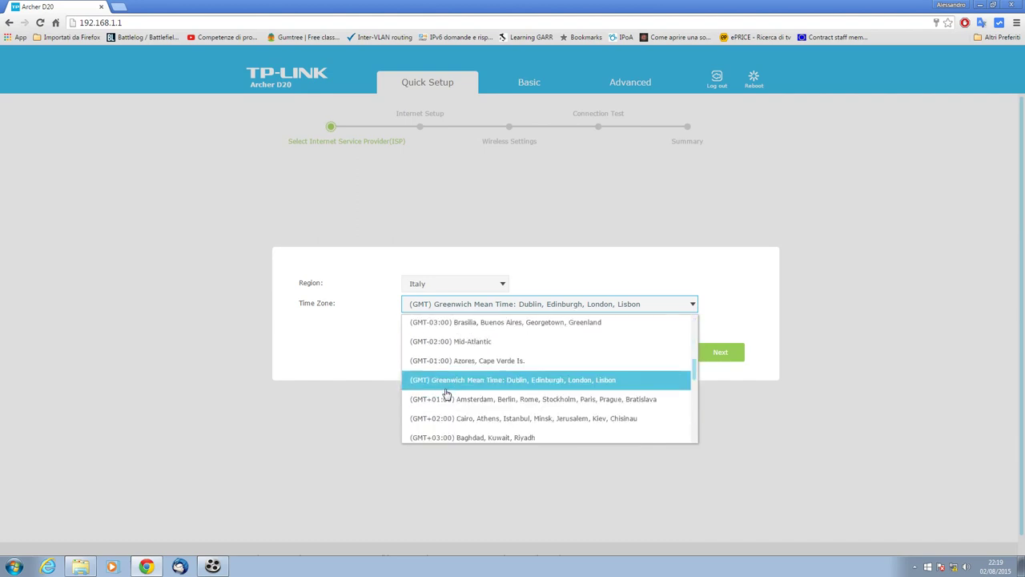
pyautogui.click(451, 406)
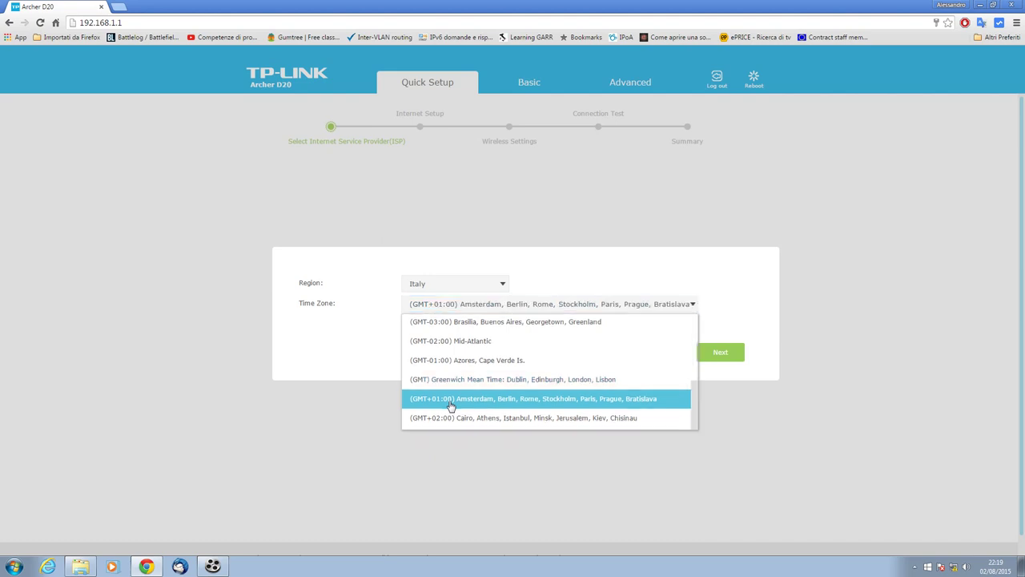
pyautogui.click(711, 356)
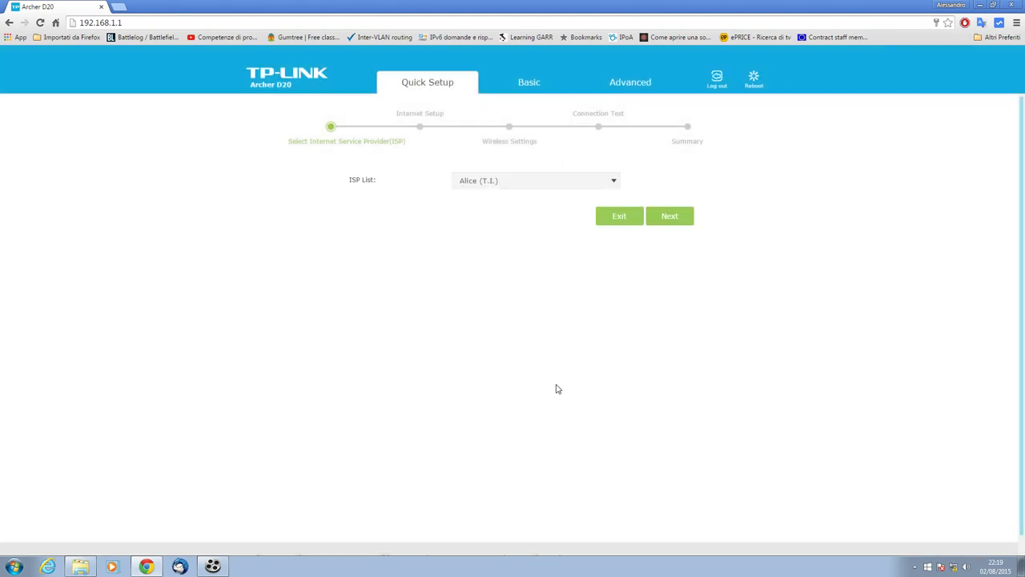
pyautogui.click(498, 182)
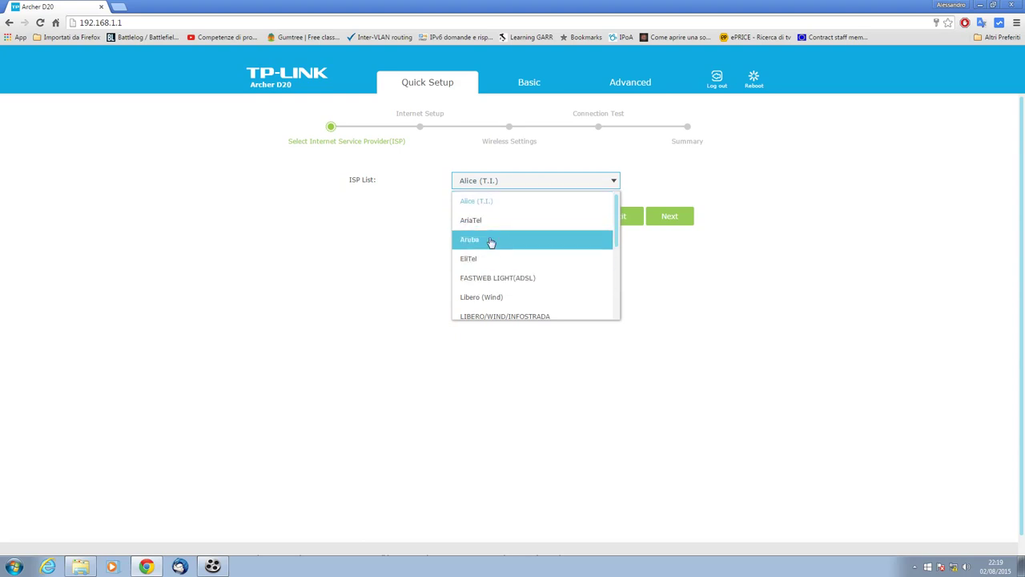
pyautogui.click(489, 202)
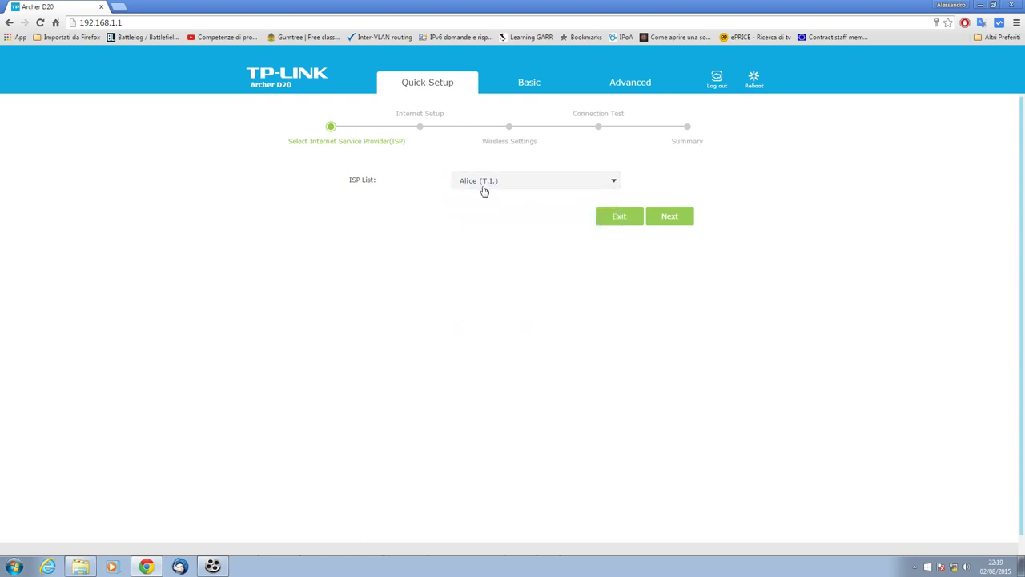
pyautogui.click(672, 217)
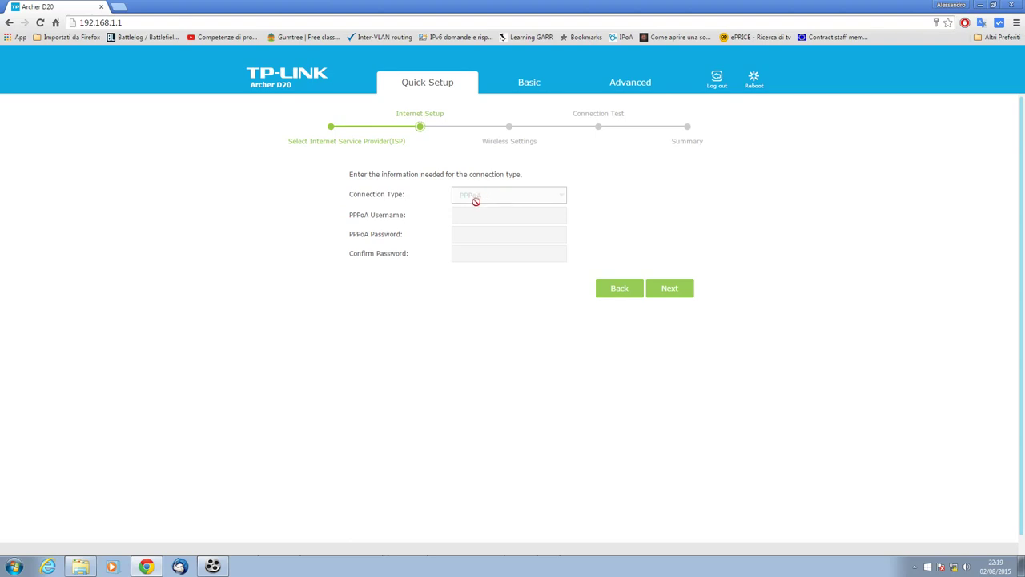
pyautogui.doubleClick(499, 195)
pyautogui.moveTo(499, 197); pyautogui.dragTo(547, 198)
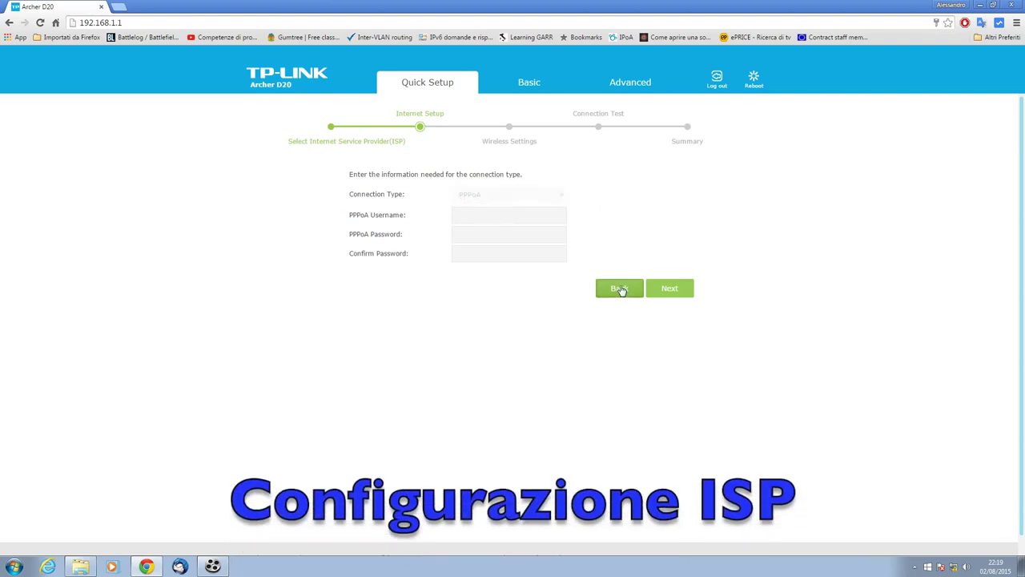
pyautogui.click(621, 289)
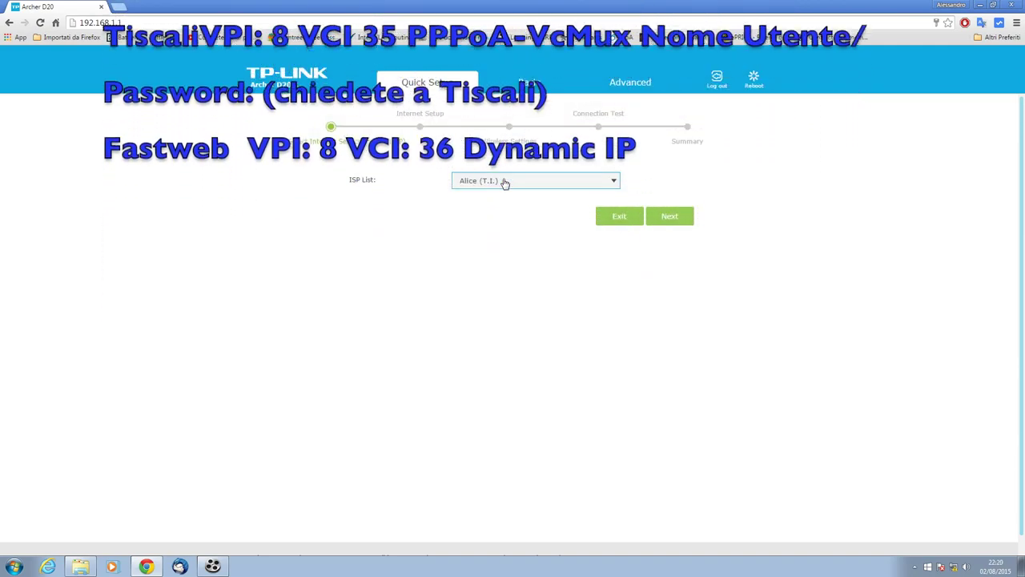
pyautogui.click(504, 183)
pyautogui.scroll(-5, 494, 261)
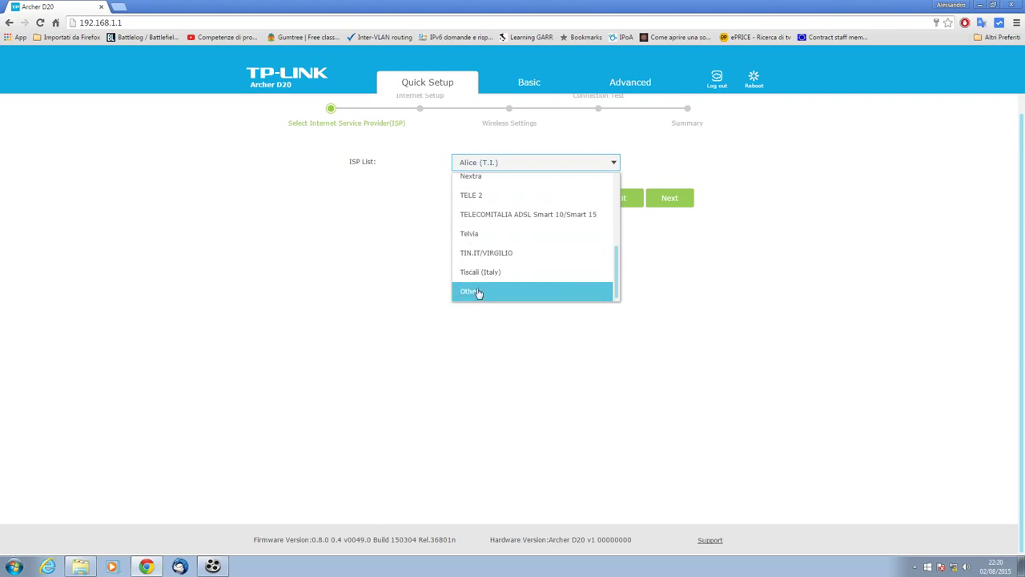
# Choose Other as the ISP and set VPI 8 and VCI 35 with PPPoA
pyautogui.click(478, 291)
pyautogui.click(663, 202)
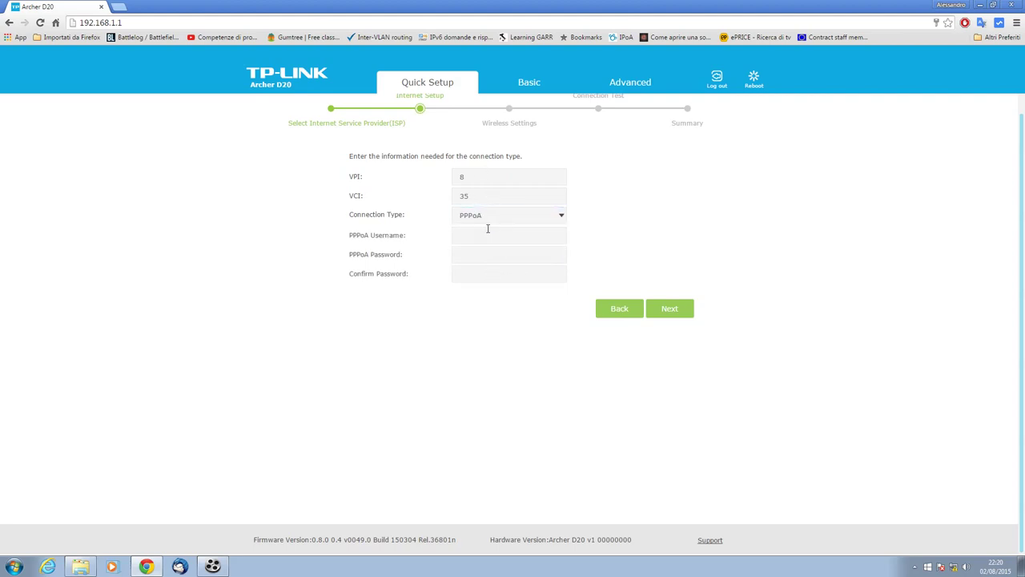
pyautogui.click(484, 177)
pyautogui.click(483, 202)
pyautogui.press('BackSpace')
pyautogui.press('BackSpace')
pyautogui.press('Tab')
pyautogui.press('Down')
pyautogui.press('Up')
# Enter the PPPoA account username and password, and submit the connection details
pyautogui.click(476, 236)
pyautogui.press('Tab')
pyautogui.write('******')
pyautogui.press('Tab')
pyautogui.write('**')
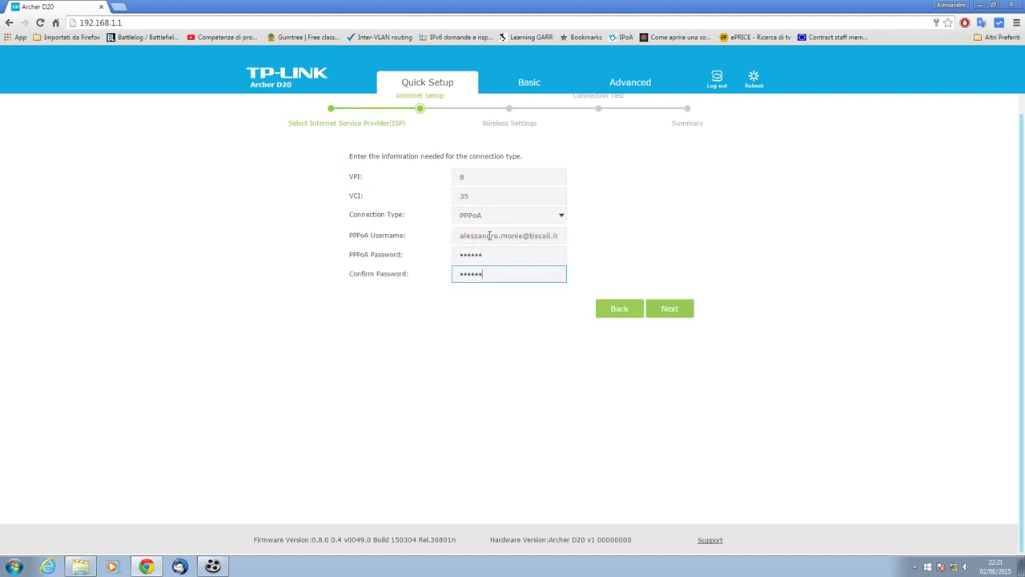
pyautogui.click(664, 310)
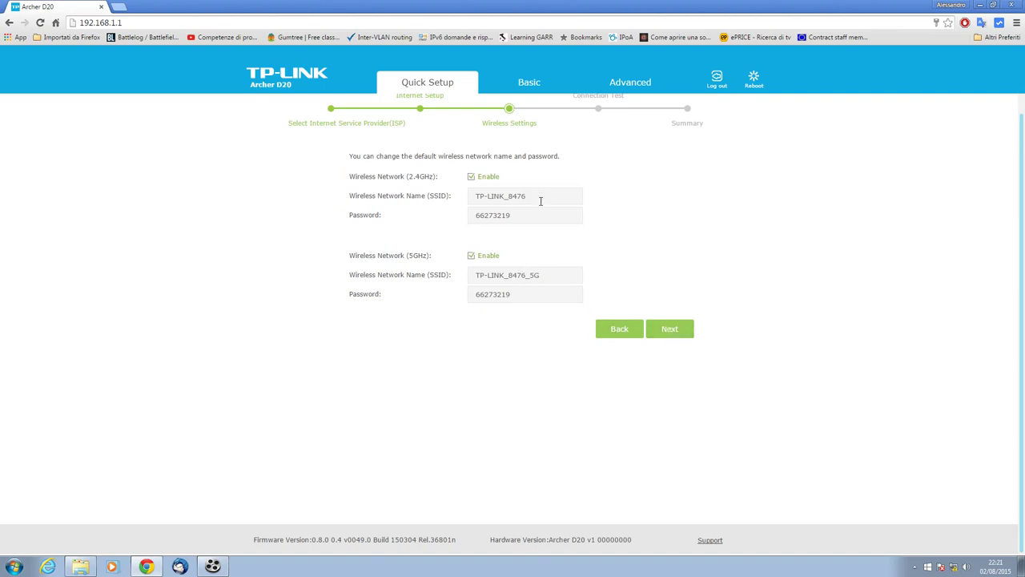
pyautogui.moveTo(534, 215); pyautogui.dragTo(388, 219)
pyautogui.write('12345678')
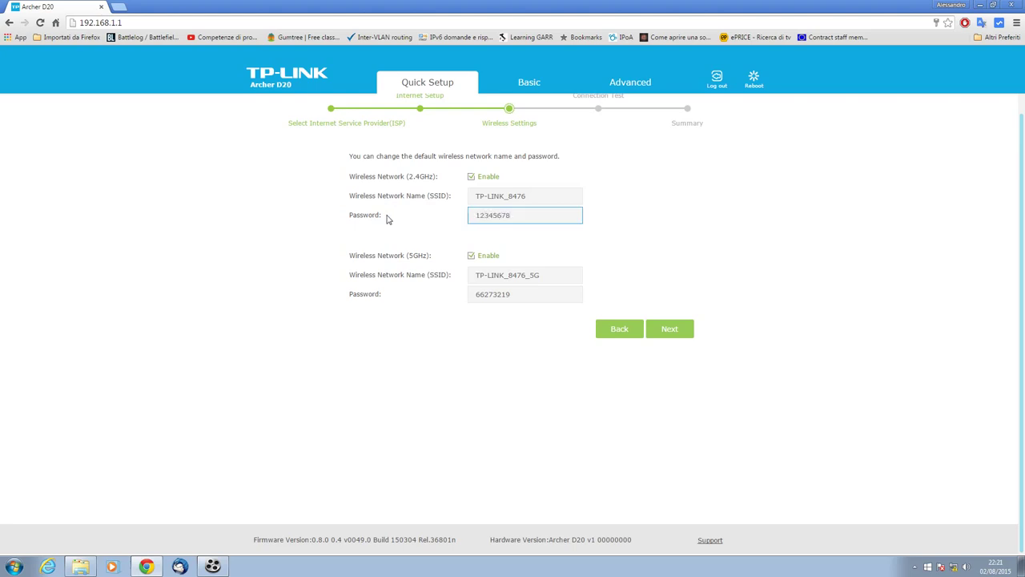
pyautogui.moveTo(512, 294); pyautogui.dragTo(424, 294)
pyautogui.write('12345678')
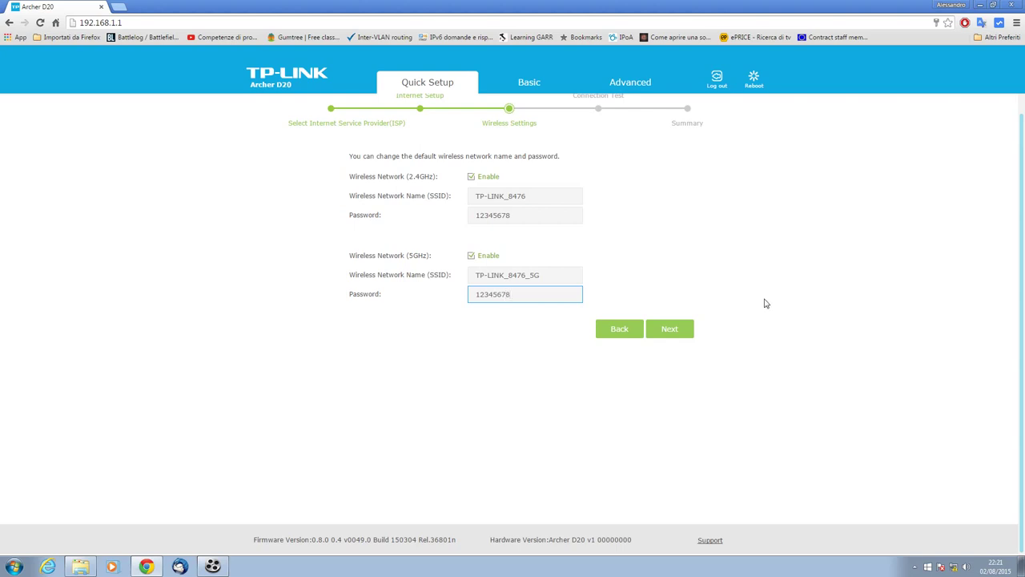
pyautogui.click(679, 328)
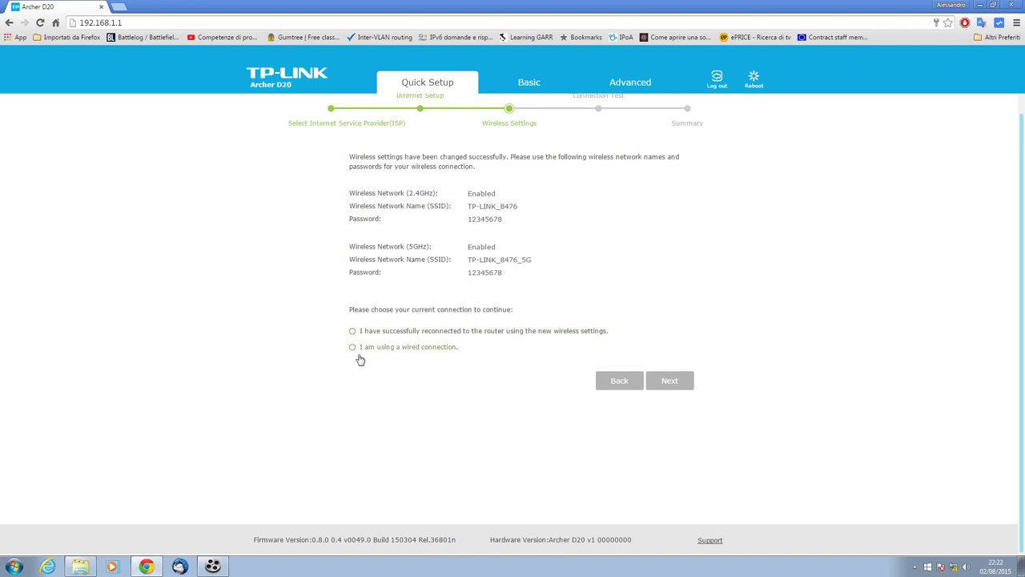
# Confirm a wired connection, pass the connection test, and finish Quick Setup
pyautogui.click(353, 347)
pyautogui.click(689, 391)
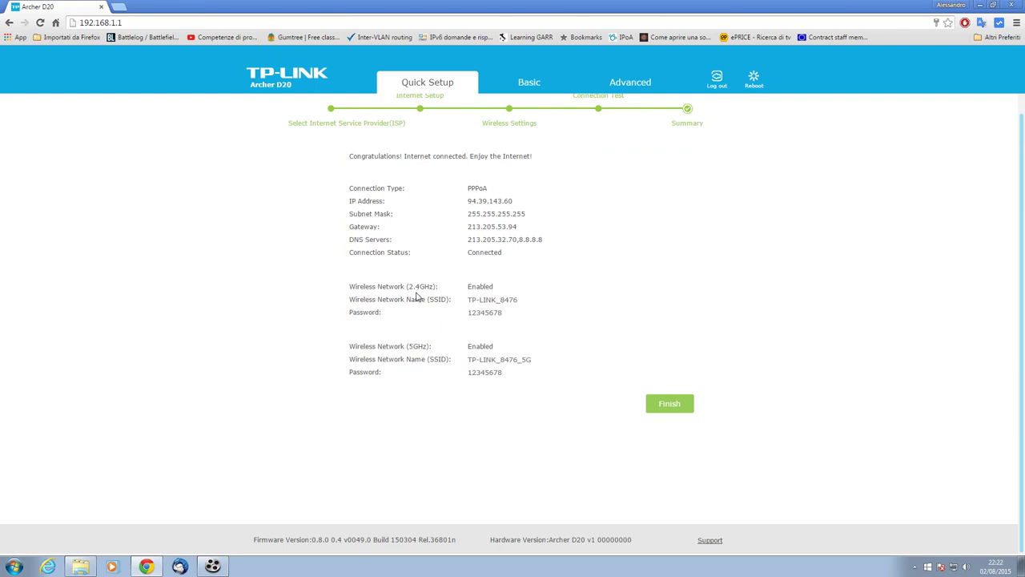
pyautogui.click(671, 407)
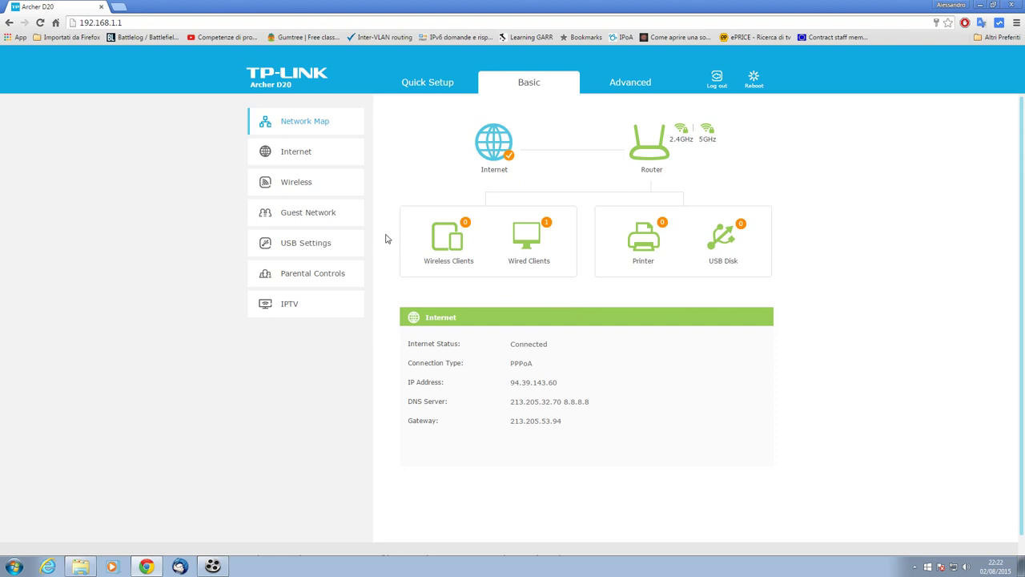
# Open the Basic Wireless page and review the 2.4GHz and 5GHz network settings
pyautogui.click(298, 191)
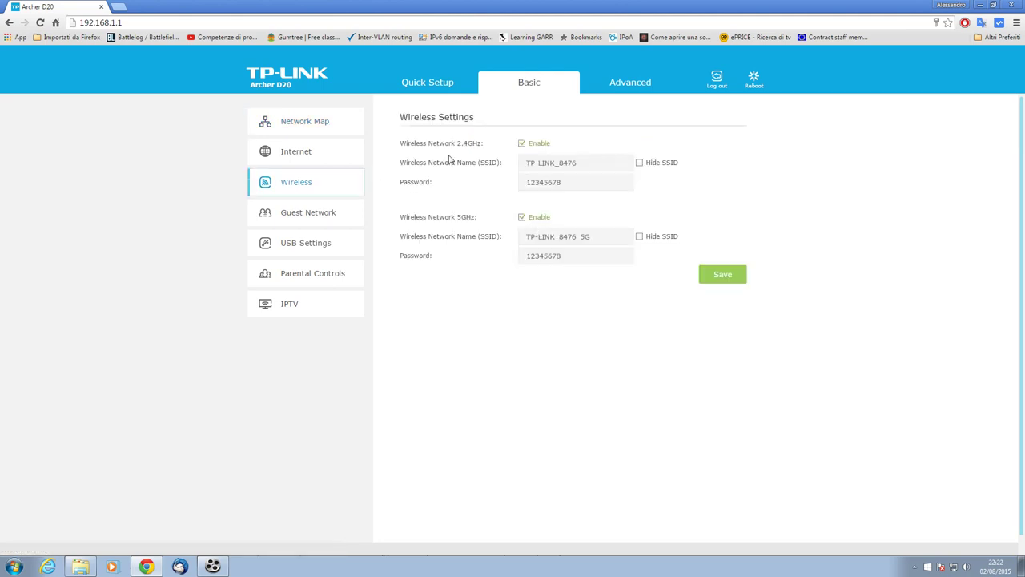
pyautogui.moveTo(401, 144); pyautogui.dragTo(481, 148)
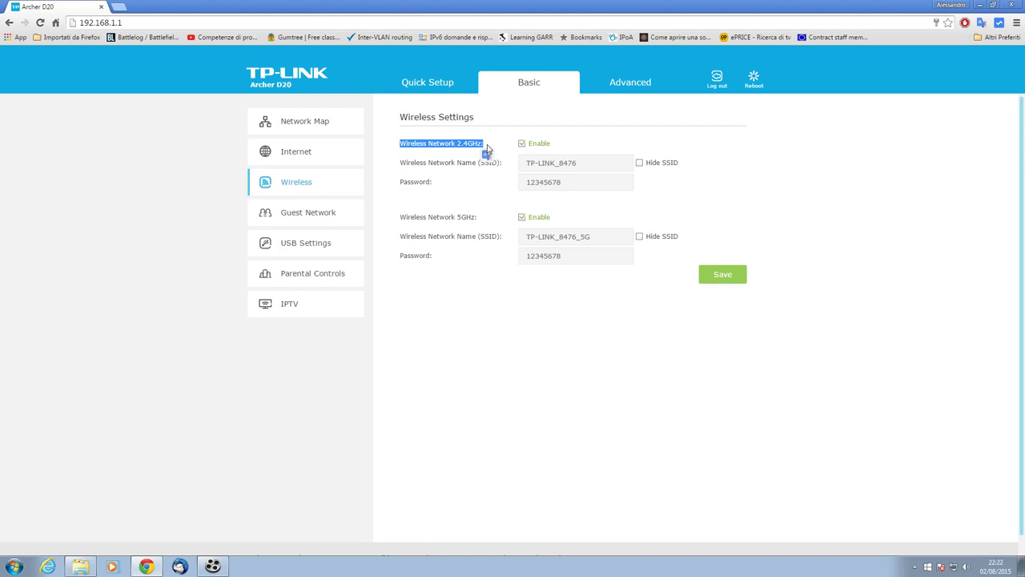
pyautogui.click(462, 216)
pyautogui.moveTo(402, 222); pyautogui.dragTo(473, 222)
pyautogui.click(478, 314)
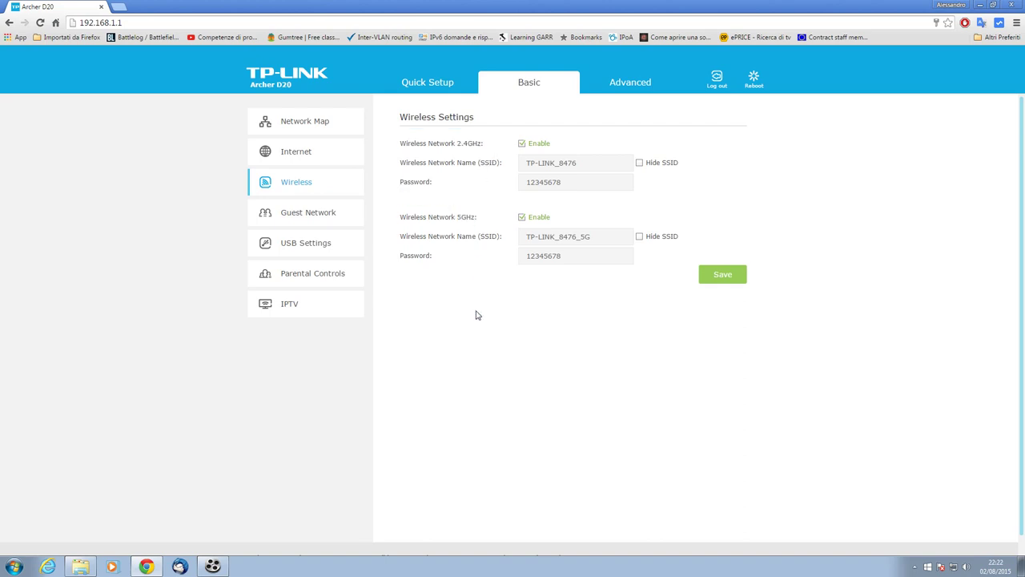
# Highlight the Wi-Fi passwords for both bands, then move to the Advanced section
pyautogui.doubleClick(563, 189)
pyautogui.click(563, 312)
pyautogui.doubleClick(572, 258)
pyautogui.click(548, 329)
pyautogui.doubleClick(569, 182)
pyautogui.click(570, 208)
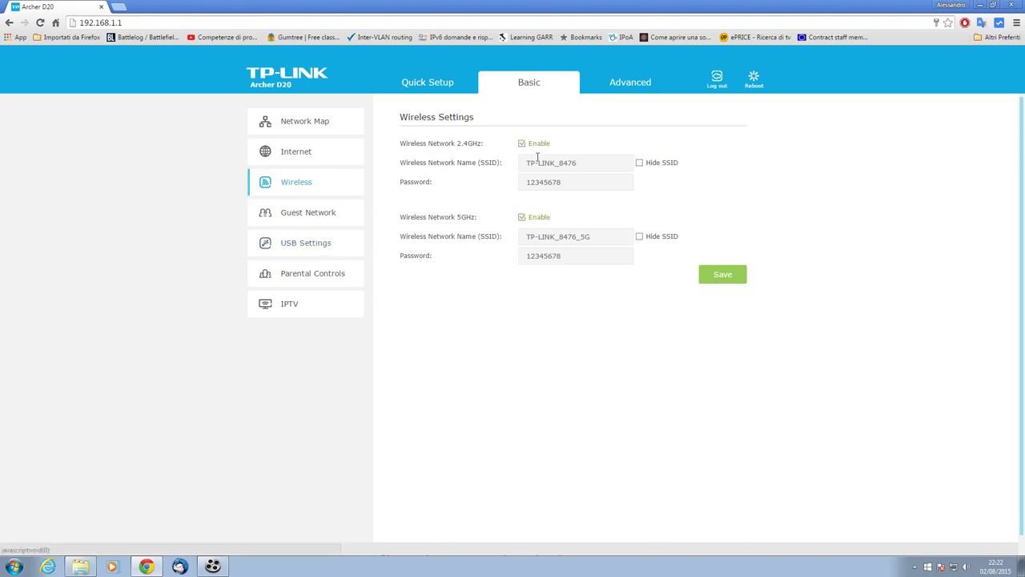
pyautogui.click(631, 85)
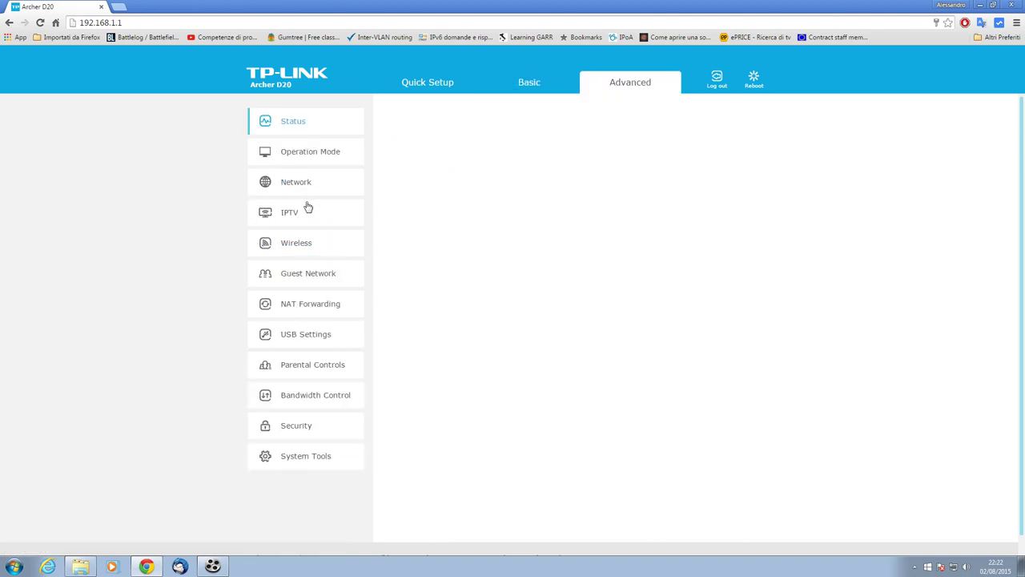
# View the Advanced Wireless Settings, then the Status page showing the PPPoA connection
pyautogui.click(302, 254)
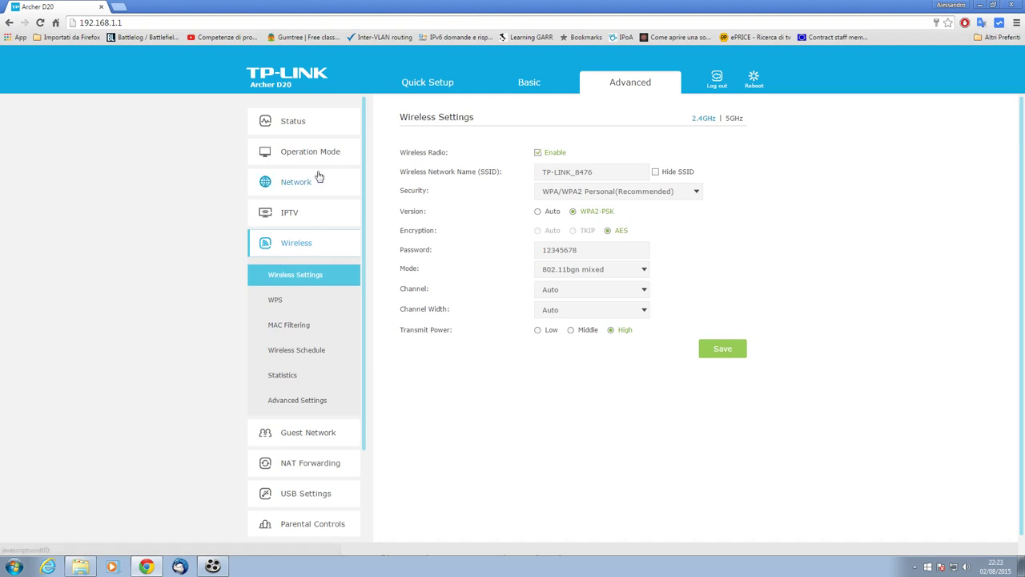
pyautogui.click(309, 133)
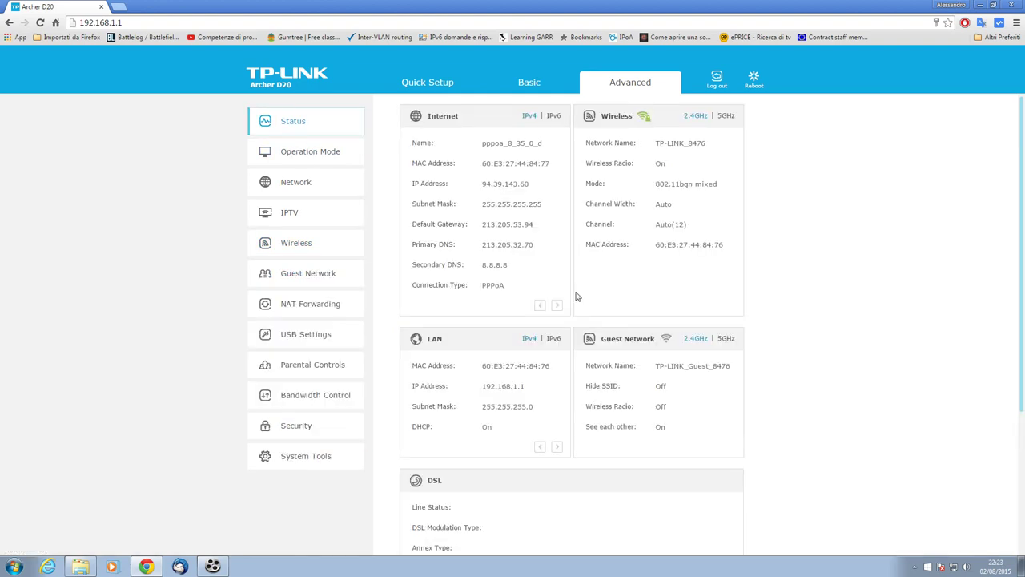